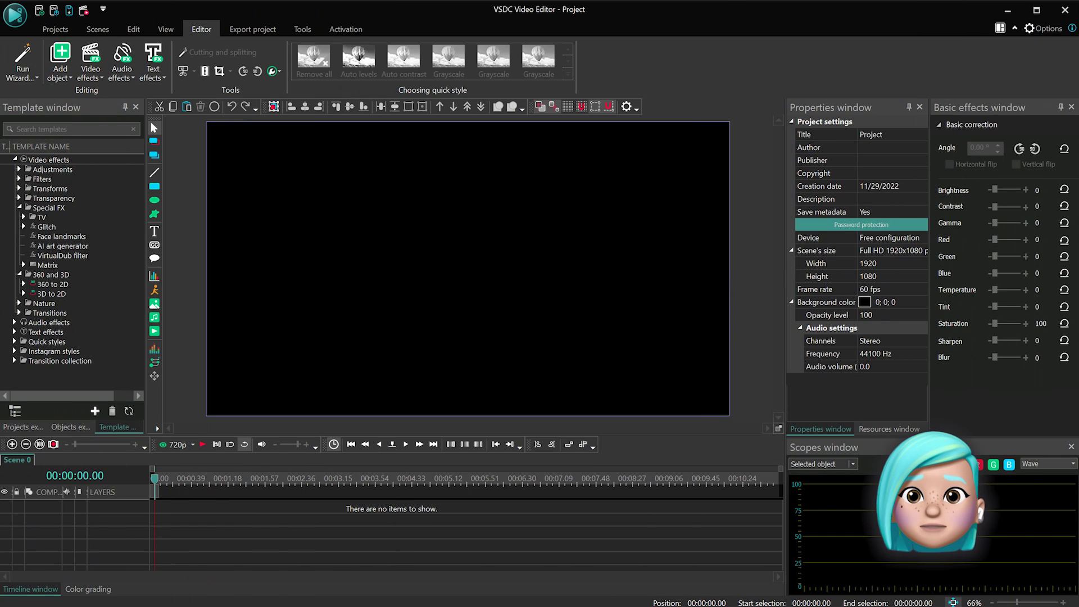
- Place a tracking point on a new layer left of centre over the bokeh footage
drag(457, 287, 456, 288)
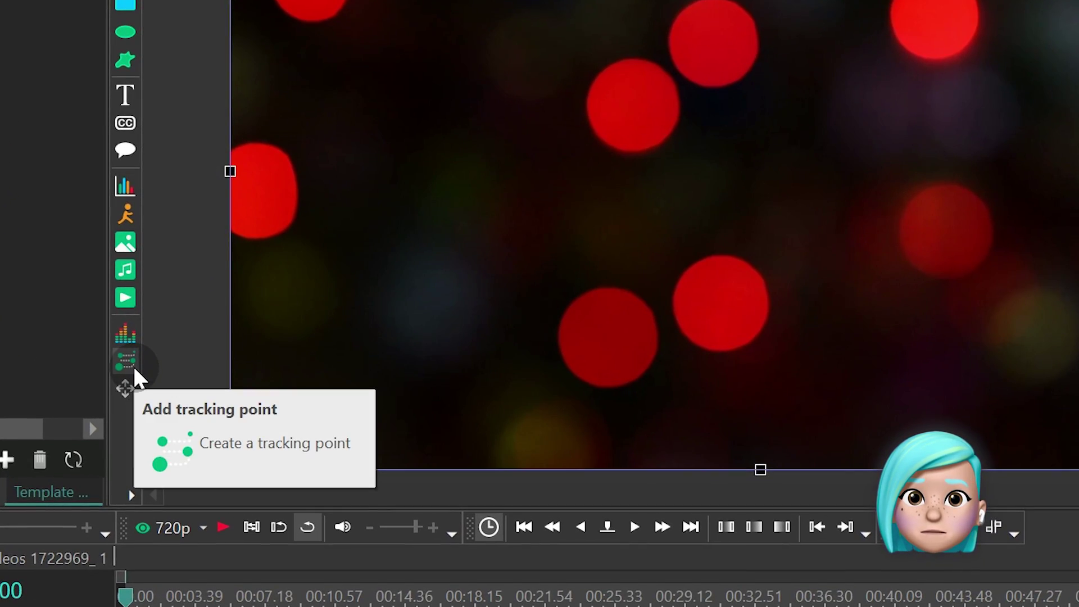
click(134, 367)
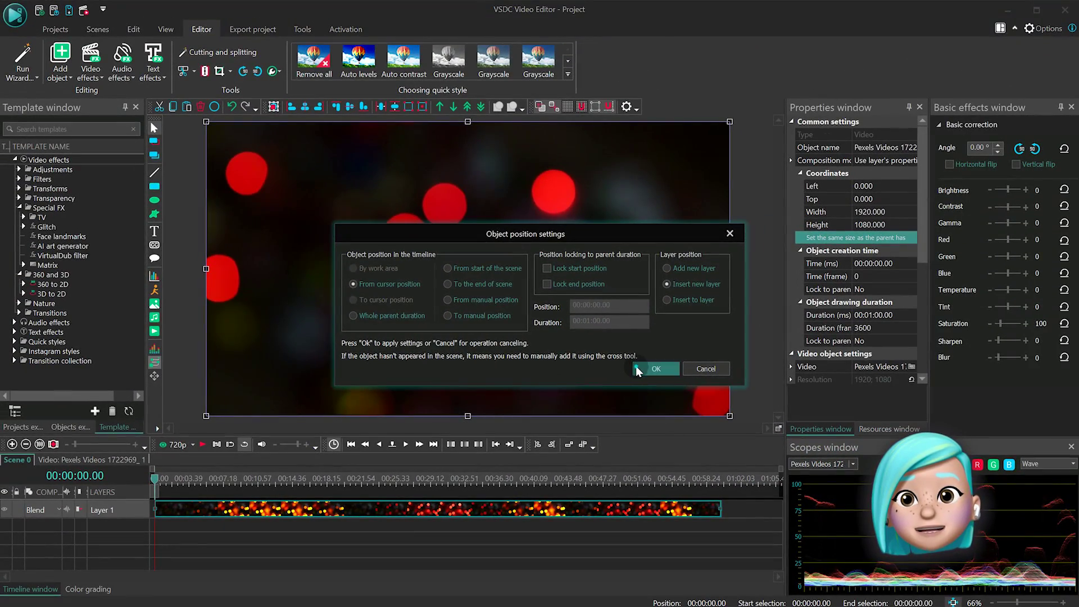
click(656, 368)
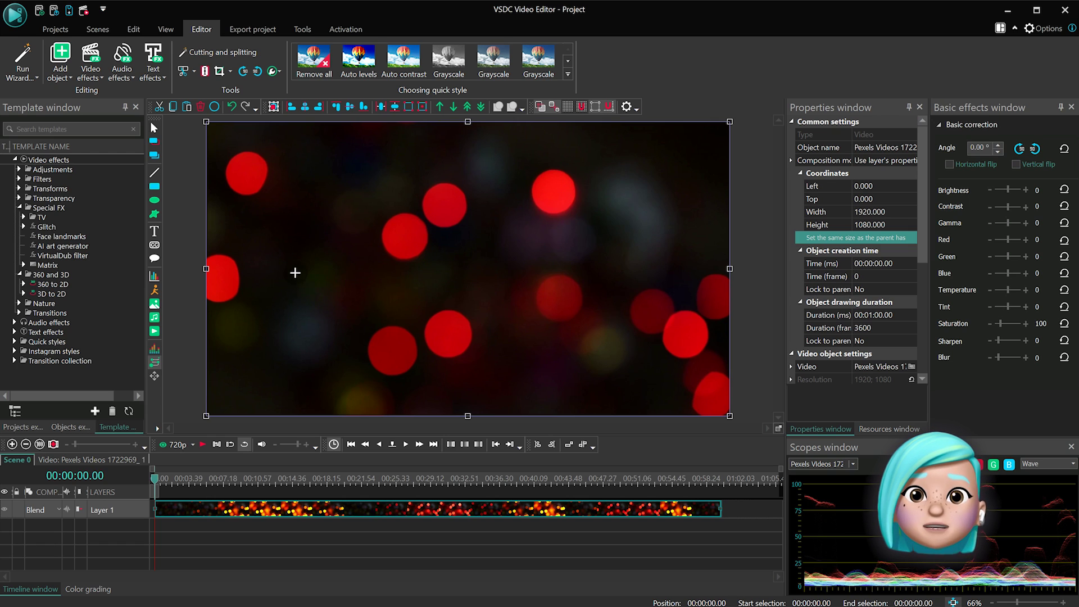
click(277, 272)
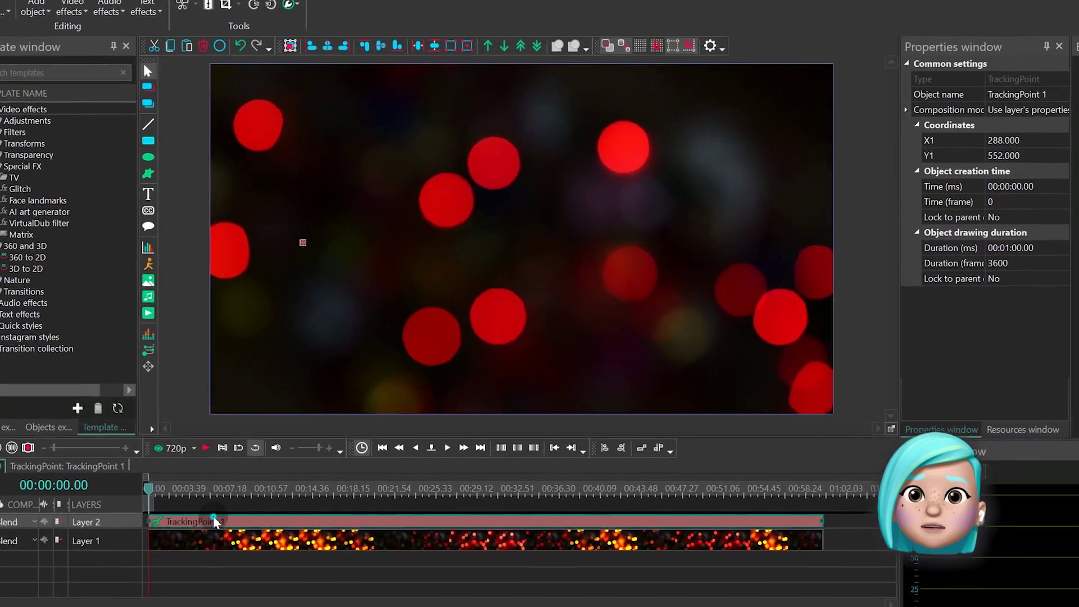
- Add a movement to TrackingPoint 1 that ends at a point on the right
double_click(212, 506)
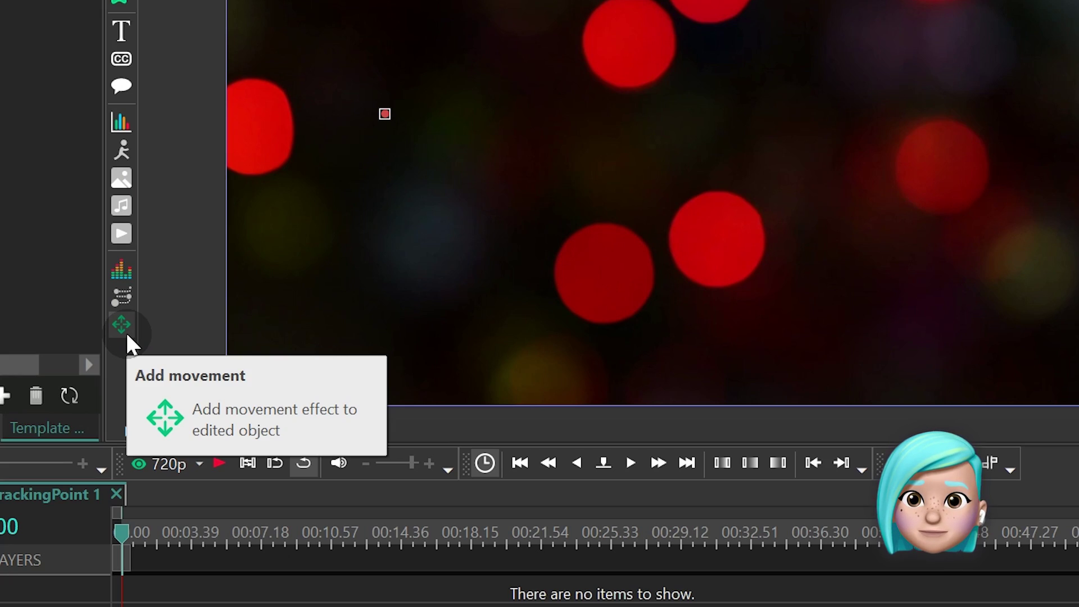
click(126, 332)
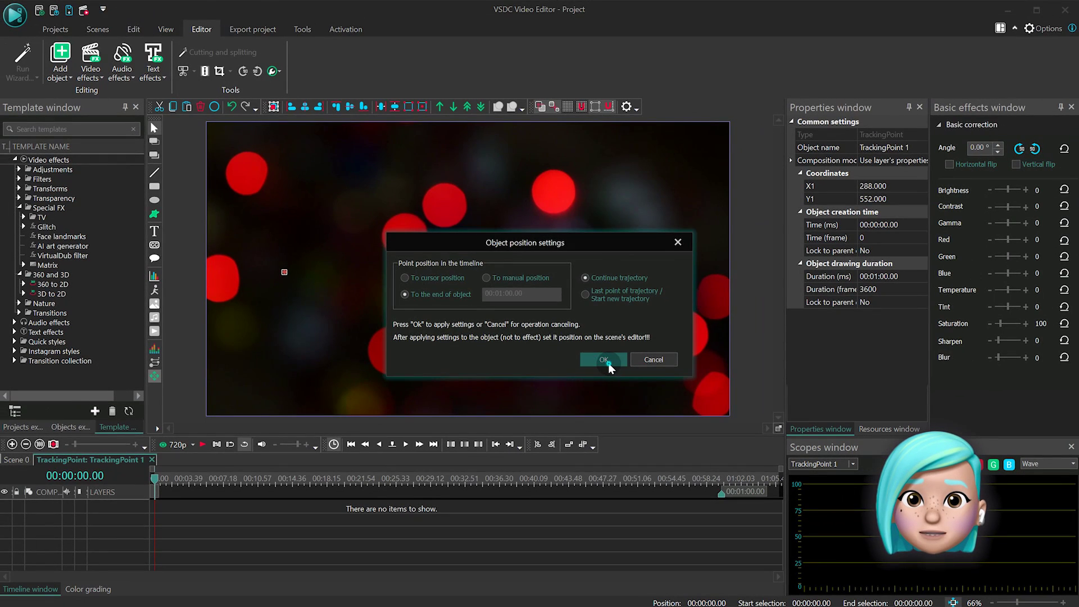
click(605, 360)
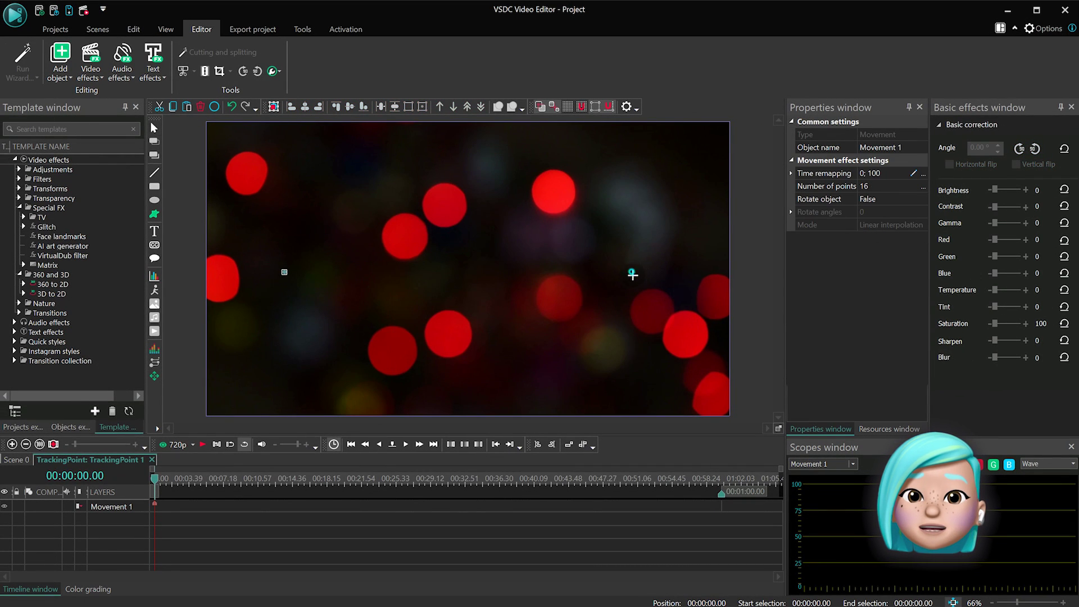
click(633, 274)
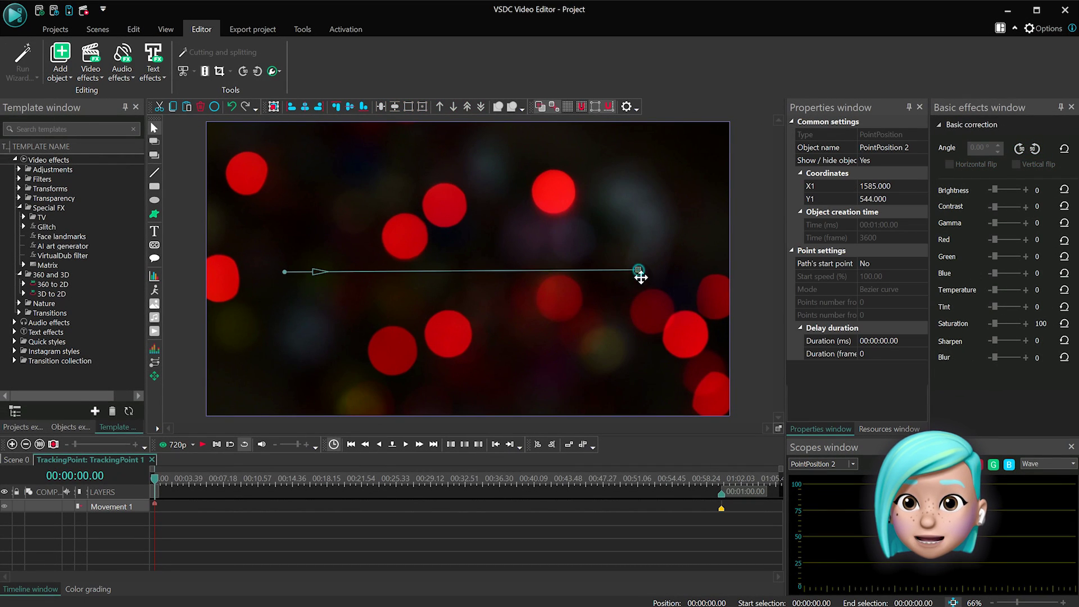
- Bend the tracking point's movement path into an upward arc with Bezier handles
drag(641, 276, 680, 301)
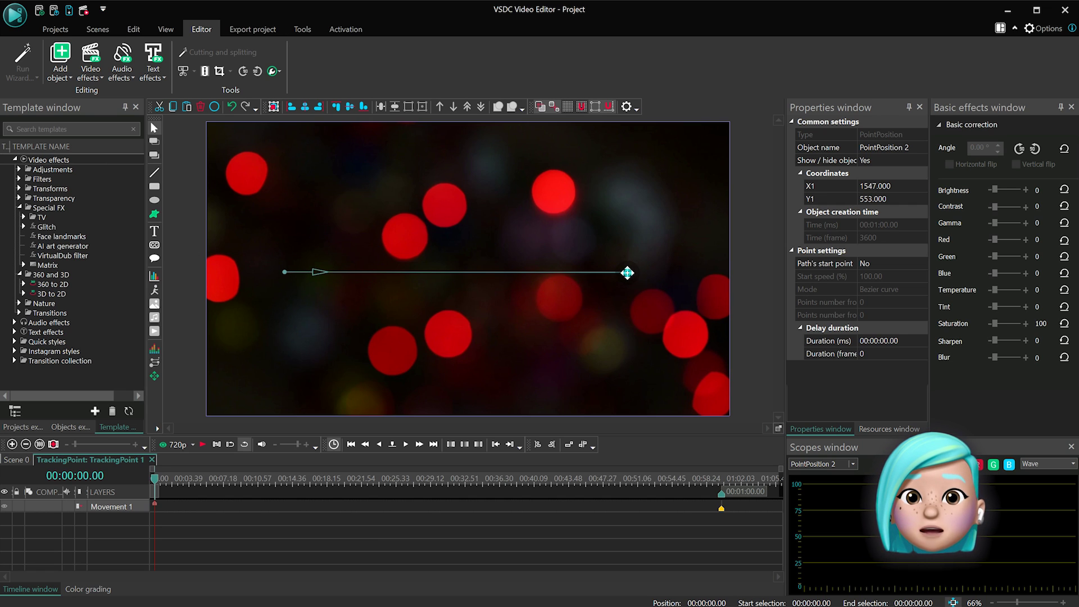
drag(637, 269, 758, 337)
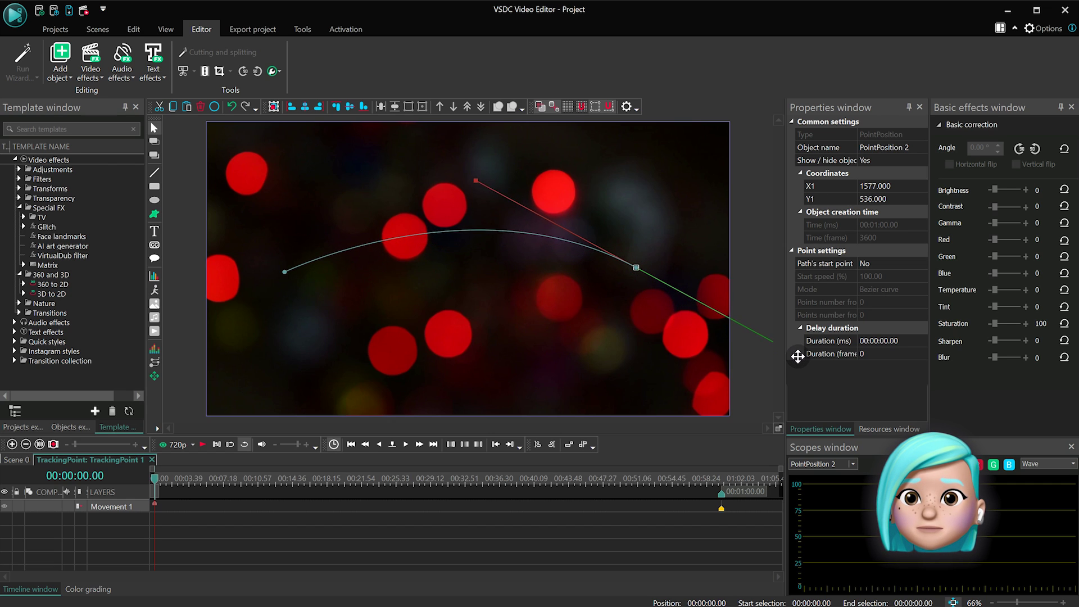
drag(758, 336, 802, 357)
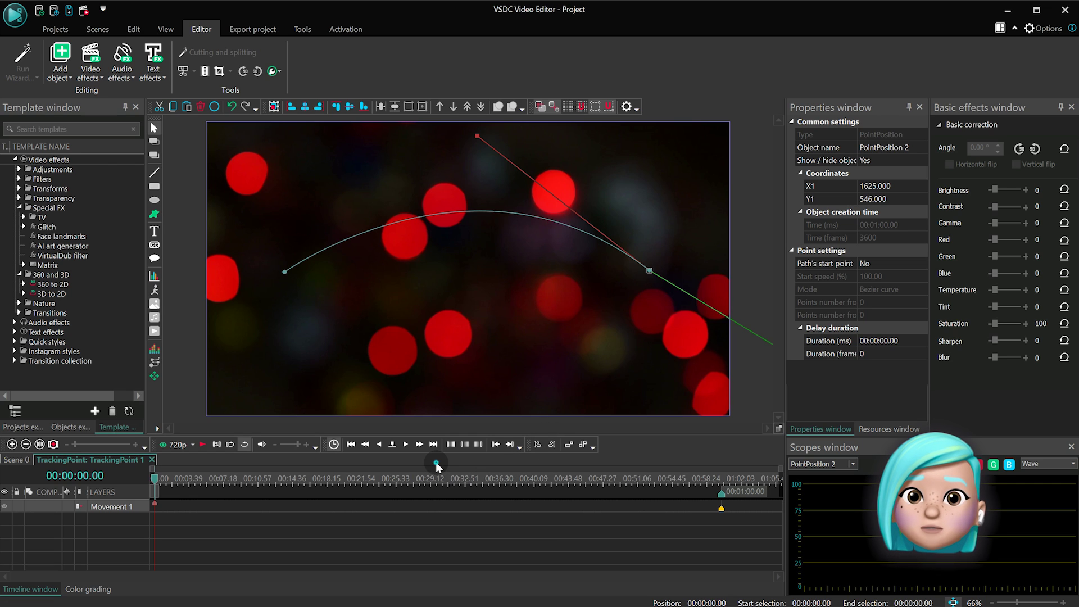
click(436, 522)
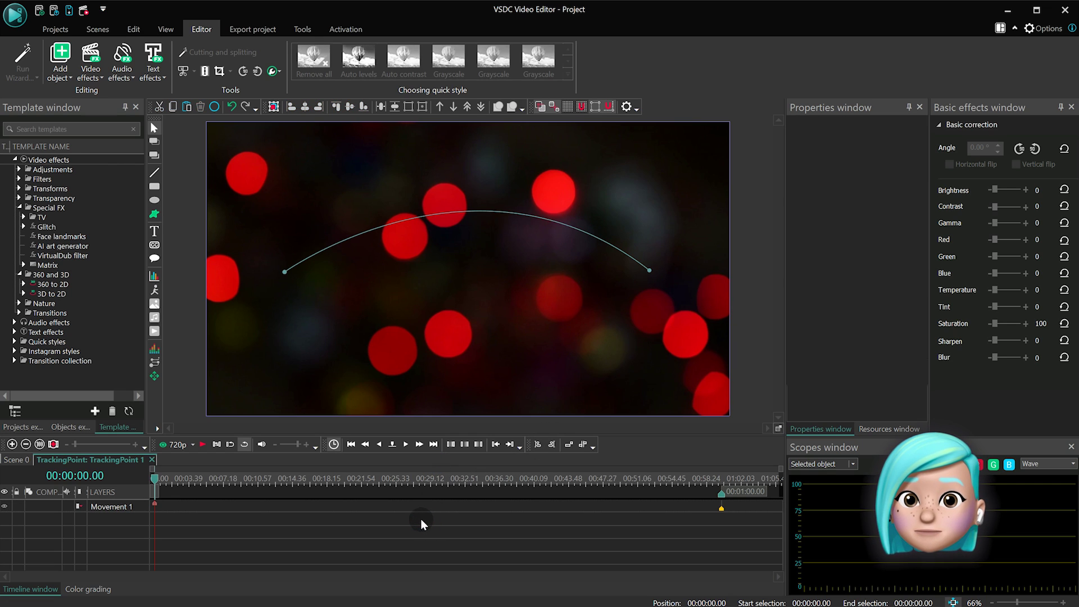
- From Scene 0, open the bokeh clip and pick the lens flare from Nature video effects
click(19, 459)
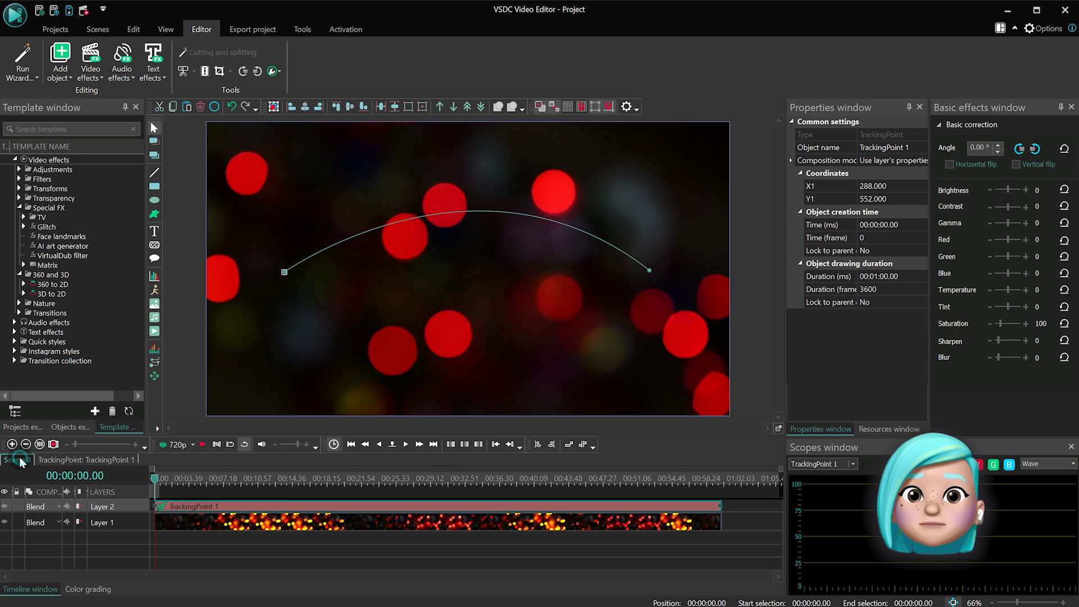
click(437, 524)
double_click(444, 525)
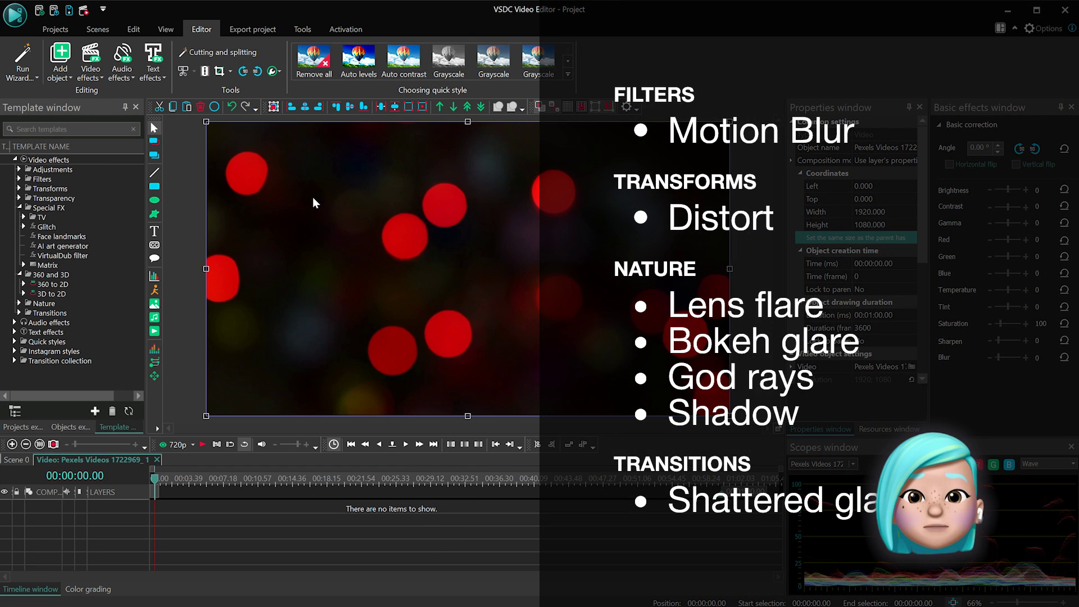
click(99, 75)
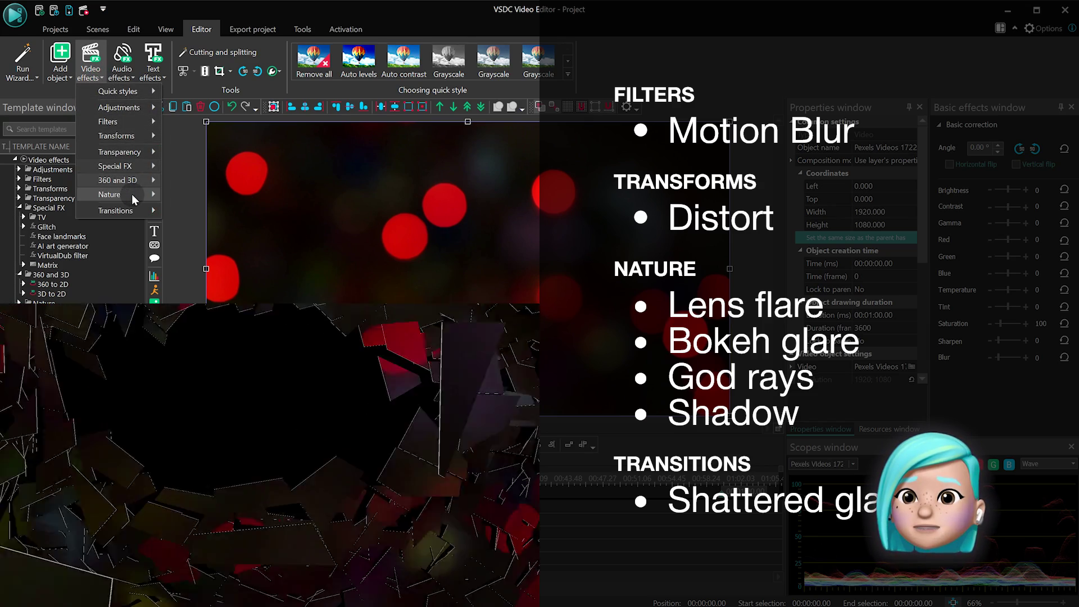
mouse_move(110, 195)
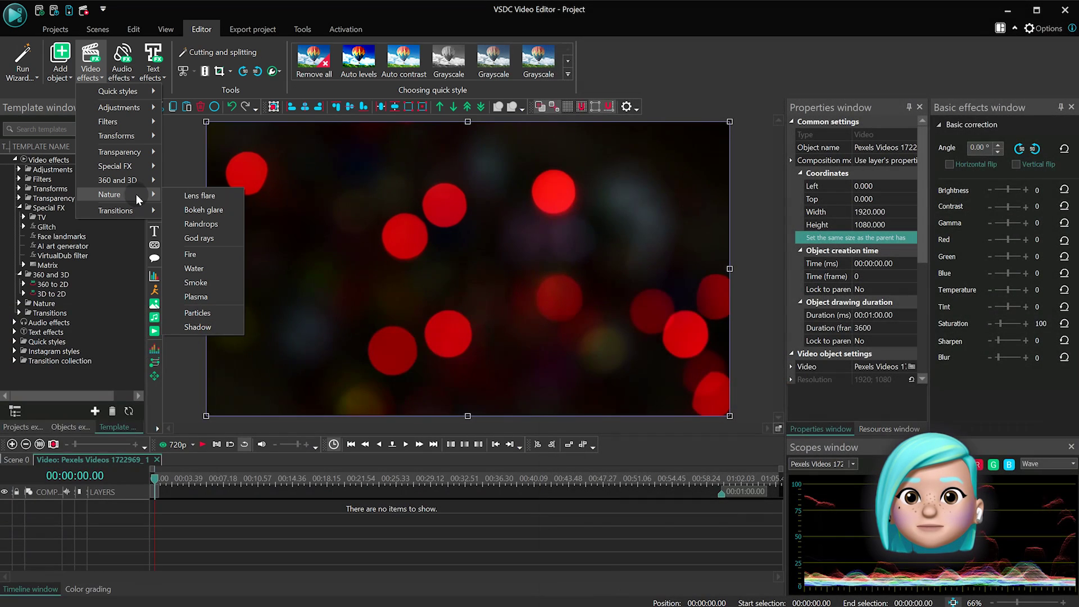
click(227, 197)
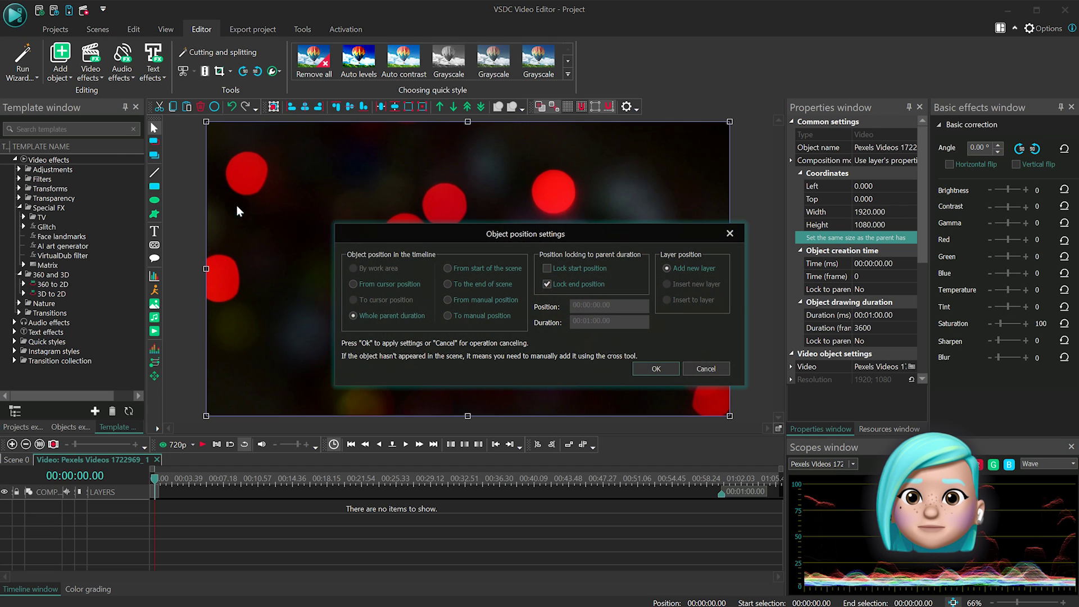
- Add the lens flare and set its Center coordinates to Tracking point, bound to TrackingPoint 1
click(641, 369)
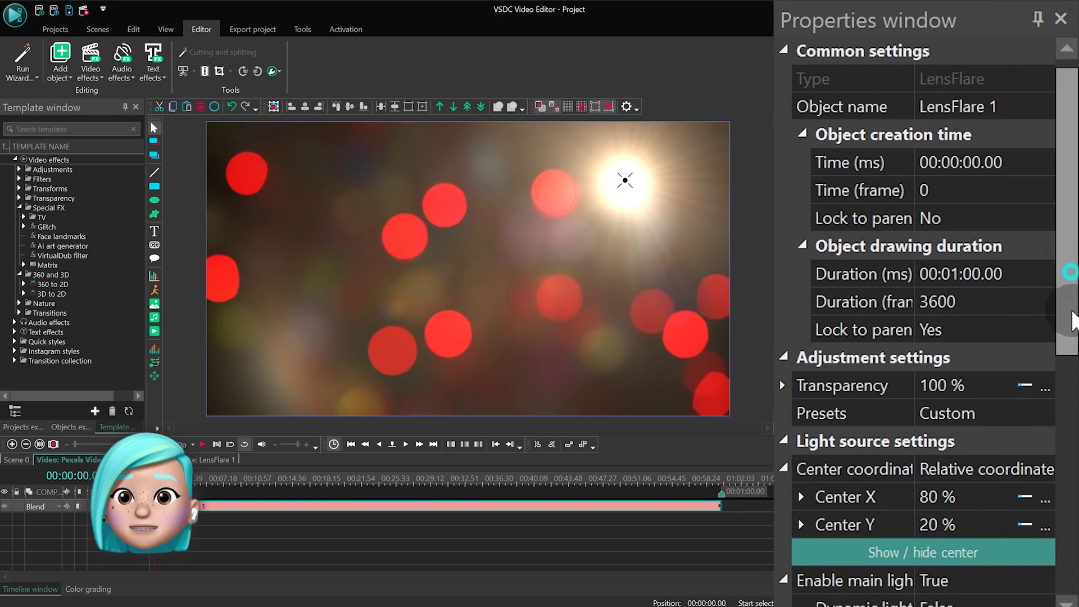
drag(1073, 320, 1073, 488)
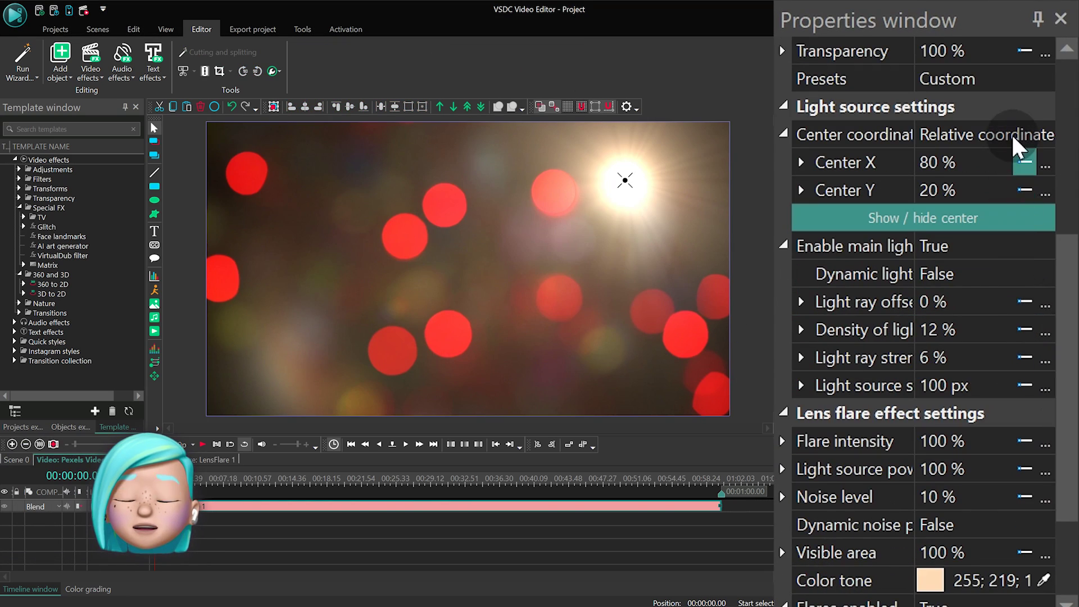
click(1011, 133)
click(1048, 133)
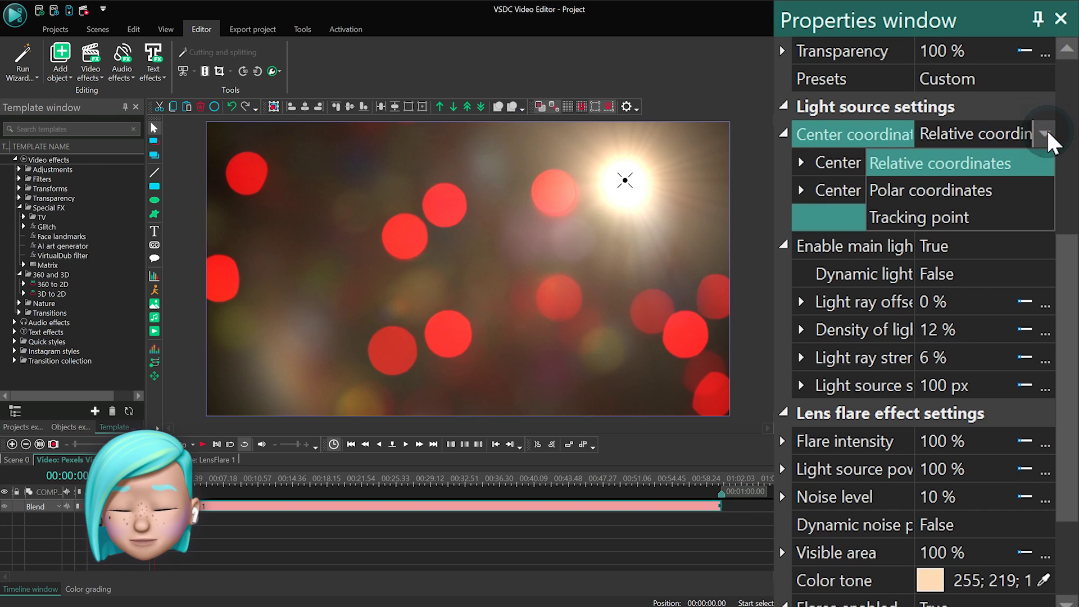
click(1000, 217)
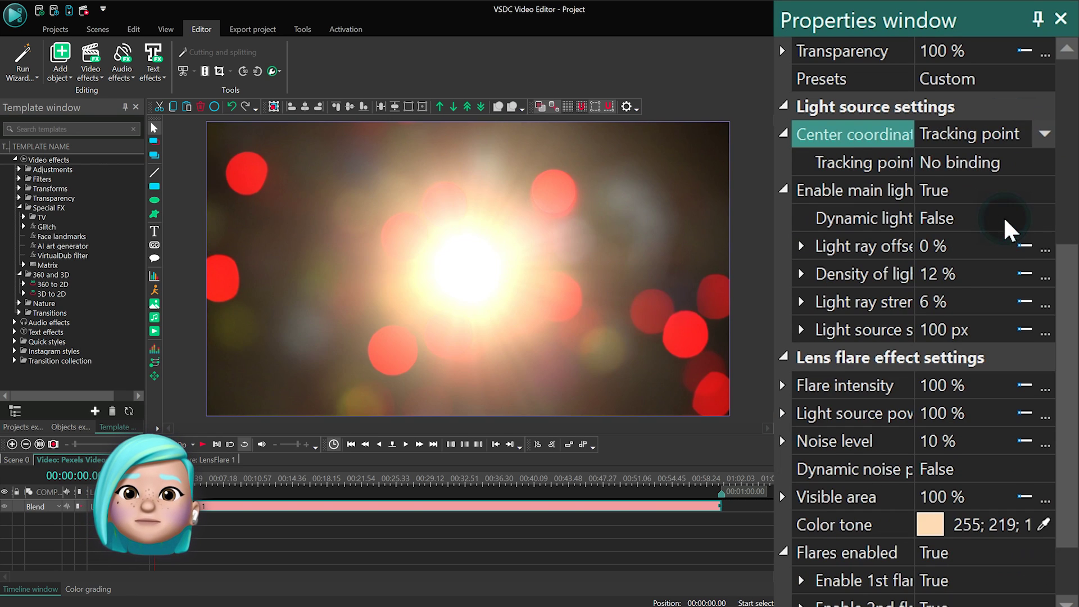
click(1033, 163)
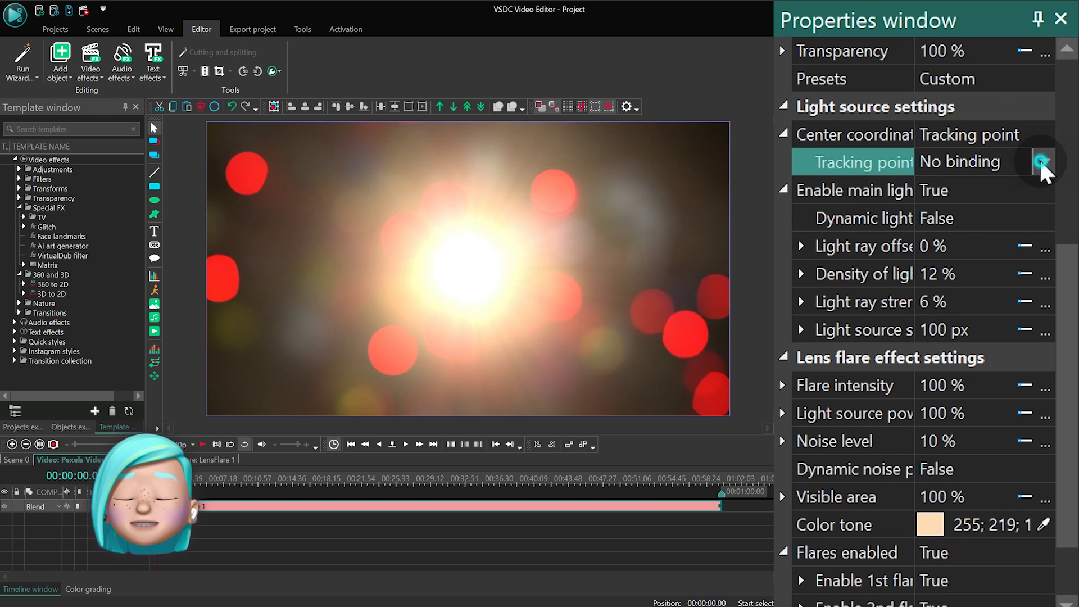
click(1042, 160)
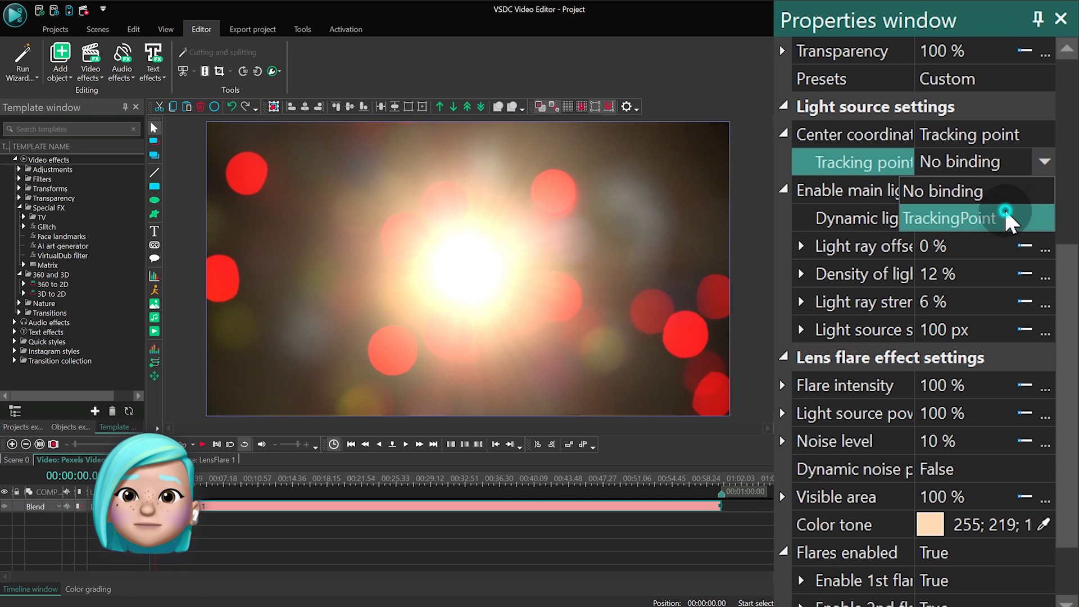
click(1006, 216)
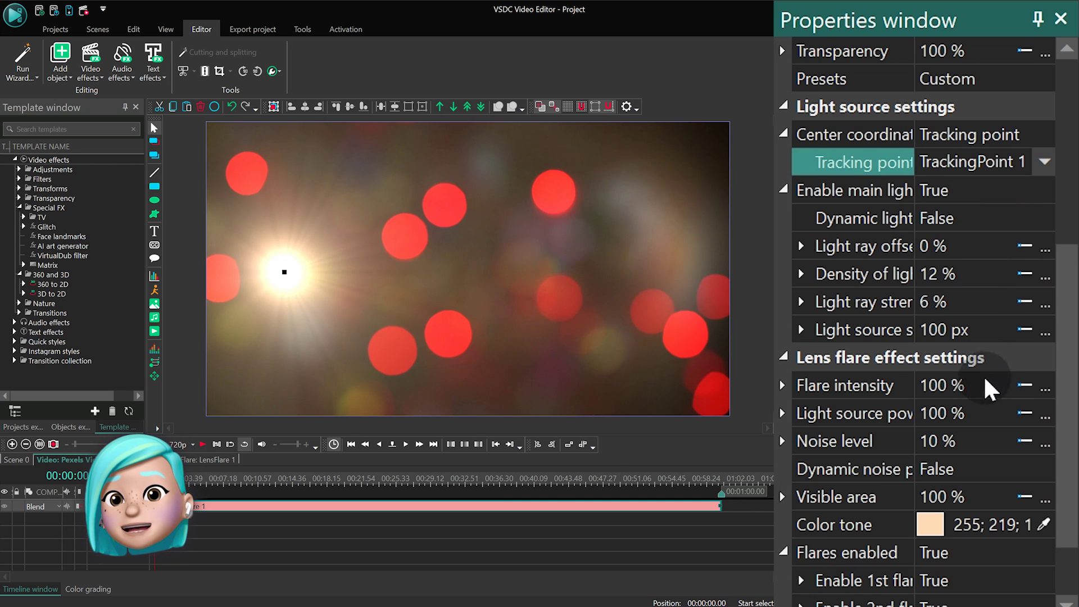
- Sample a red bokeh light from the footage as the flare's colour tone
click(1043, 524)
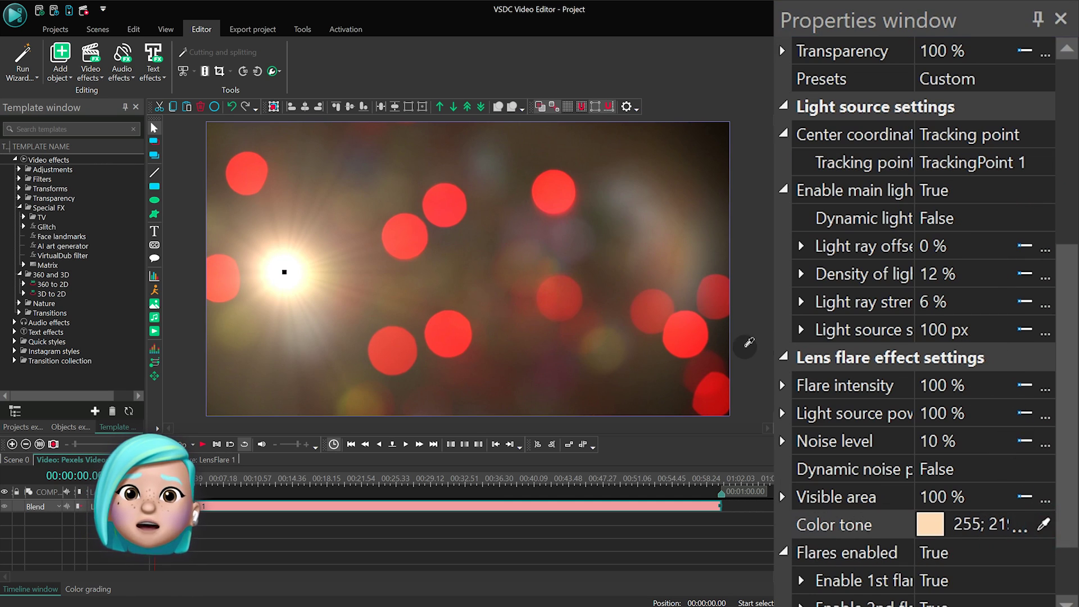
click(692, 339)
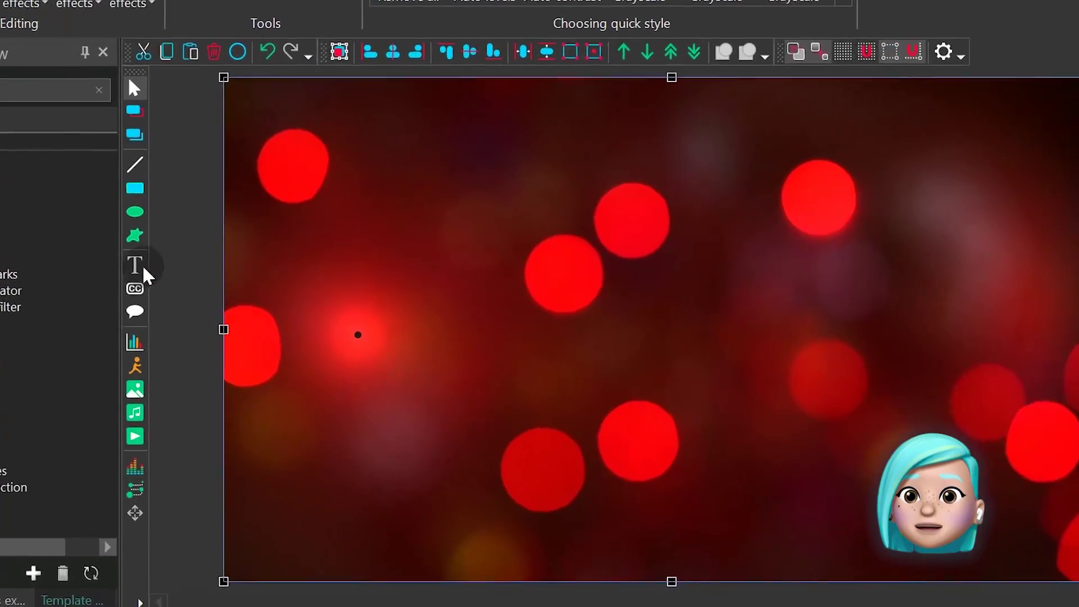
- Draw a text box on the canvas for the LET'S CELEBRATE title
click(153, 231)
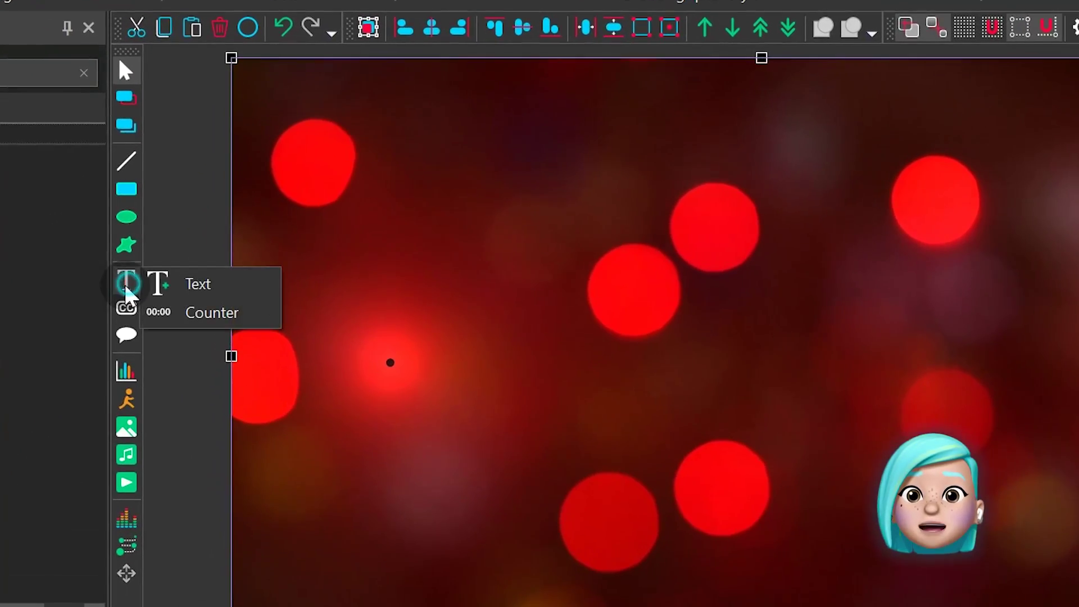
click(180, 294)
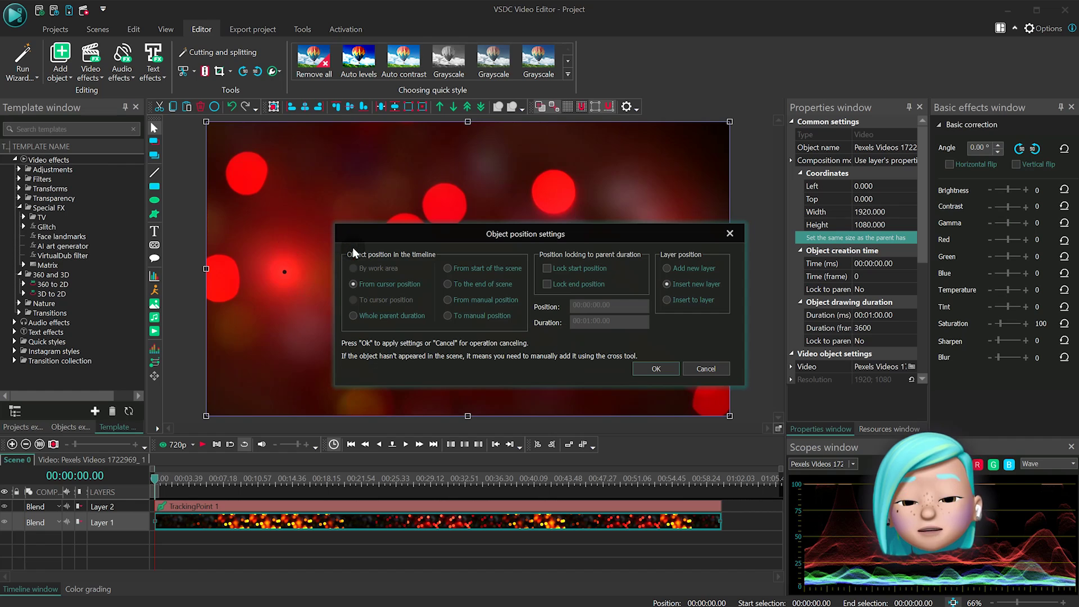
click(655, 368)
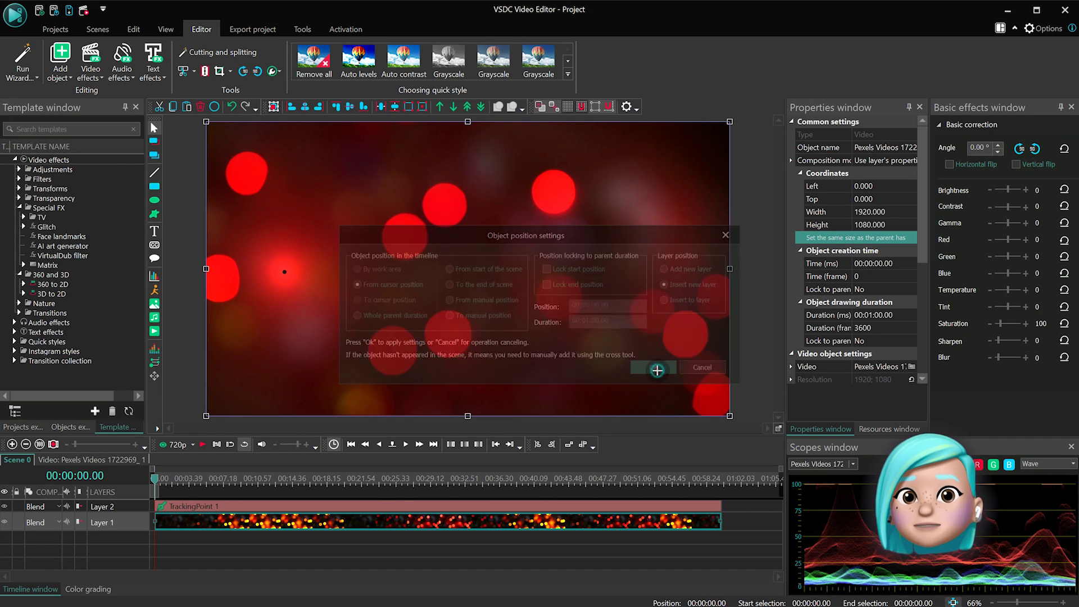
drag(333, 301, 655, 368)
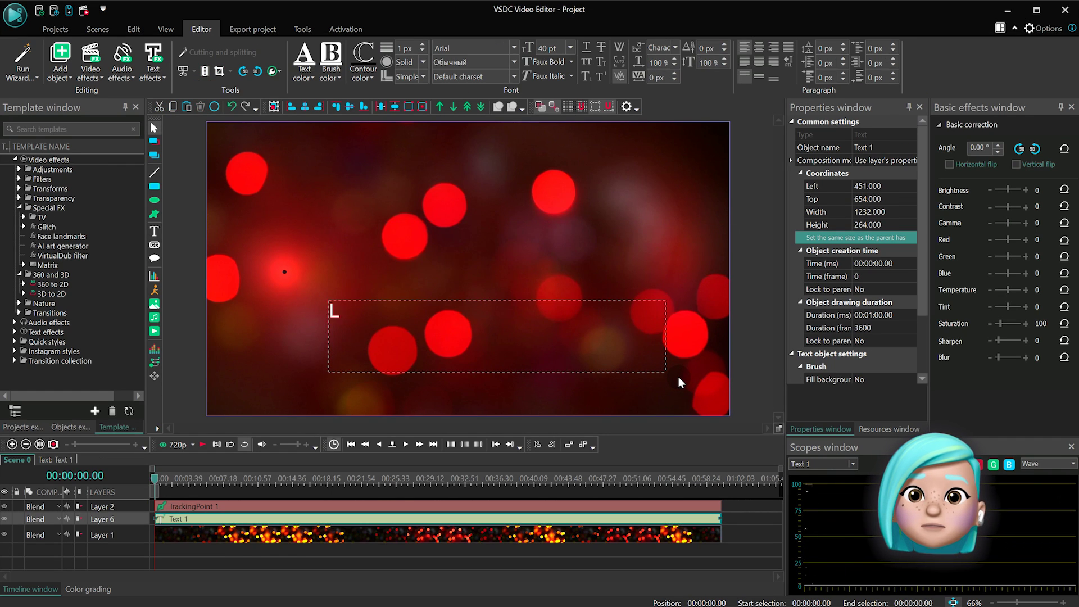
text(LET'S CELEBRATE)
- Set the title to HelveticaNeueCyr UltraLight at 96 pt
key(ctrl+a)
click(514, 64)
click(497, 168)
click(570, 48)
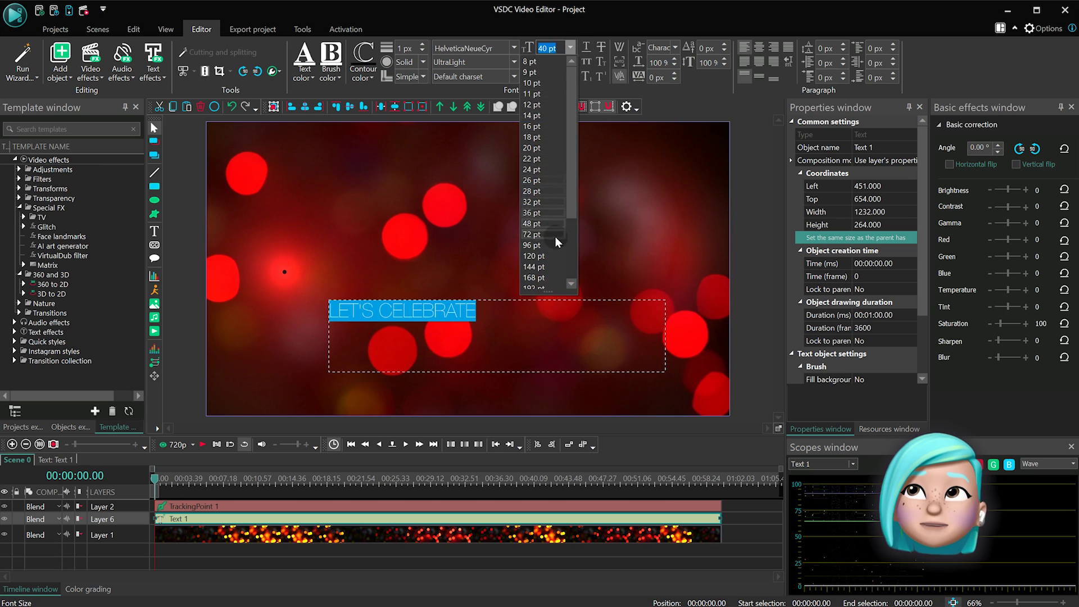
click(555, 233)
- Stretch the text object to parent size and centre it horizontally and vertically
click(866, 241)
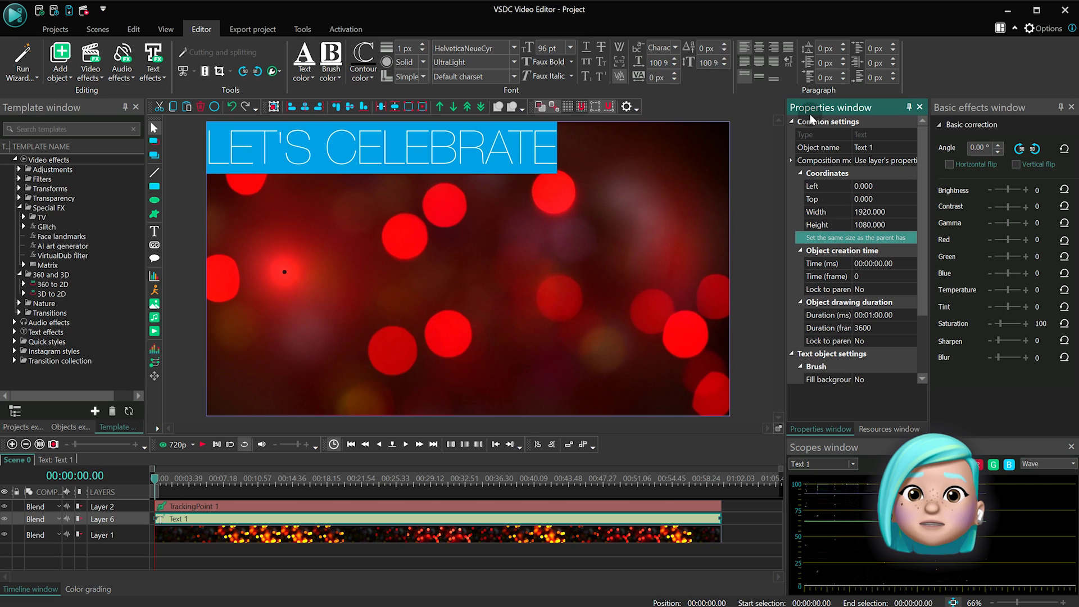
click(762, 49)
click(760, 75)
click(742, 204)
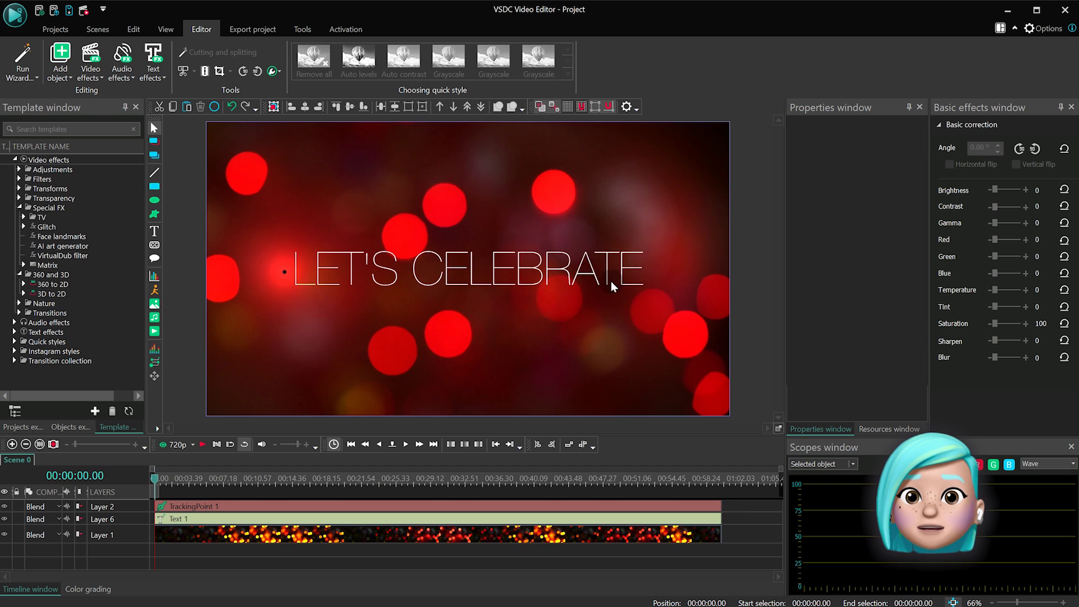
- Add a Shift position text effect inside the Text 1 object
double_click(425, 520)
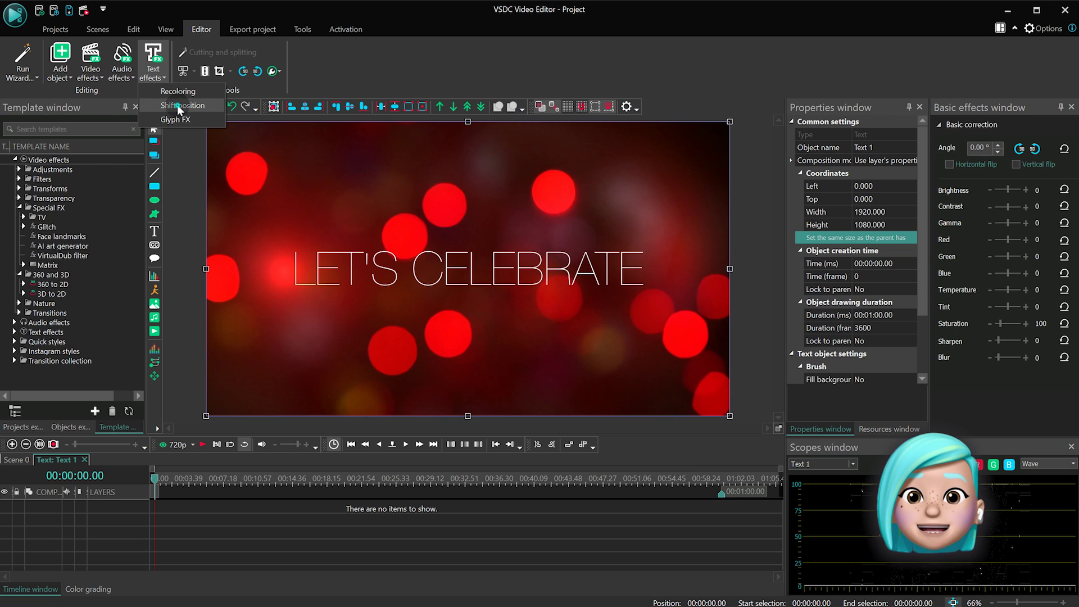
click(179, 106)
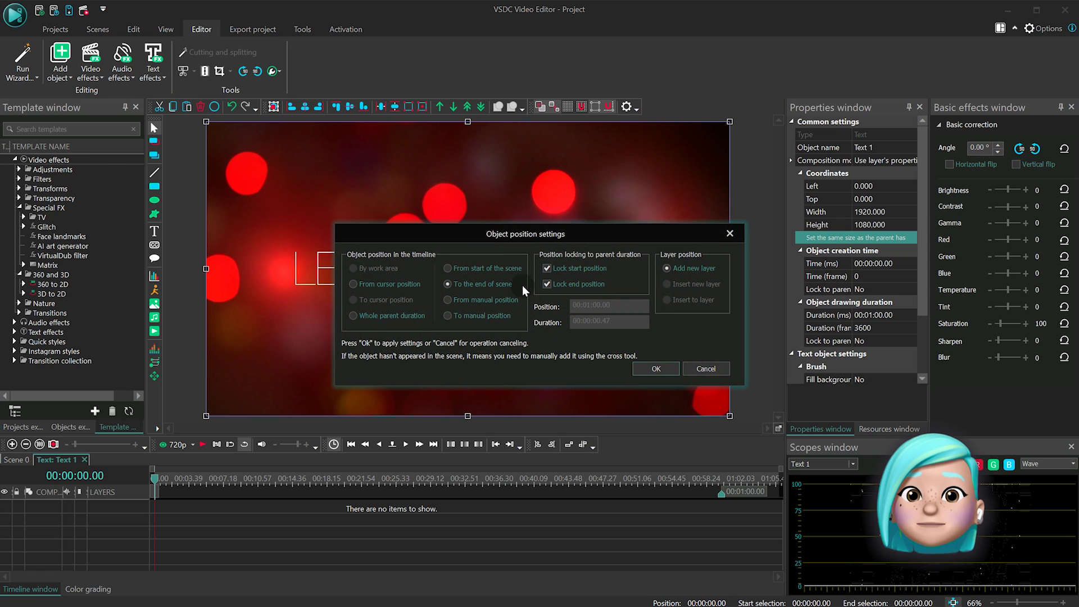
click(654, 377)
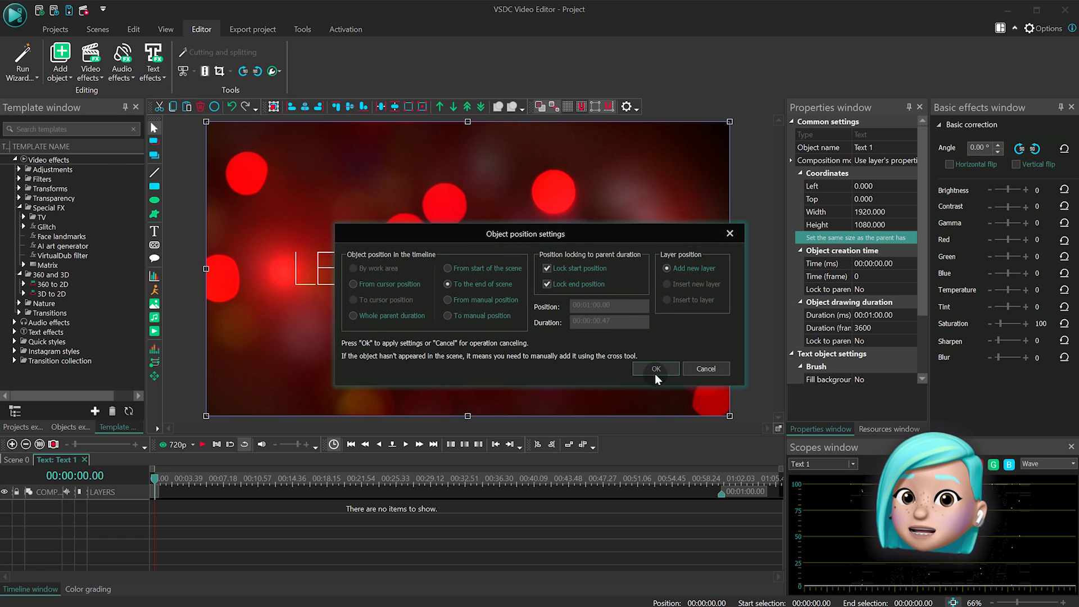
click(656, 375)
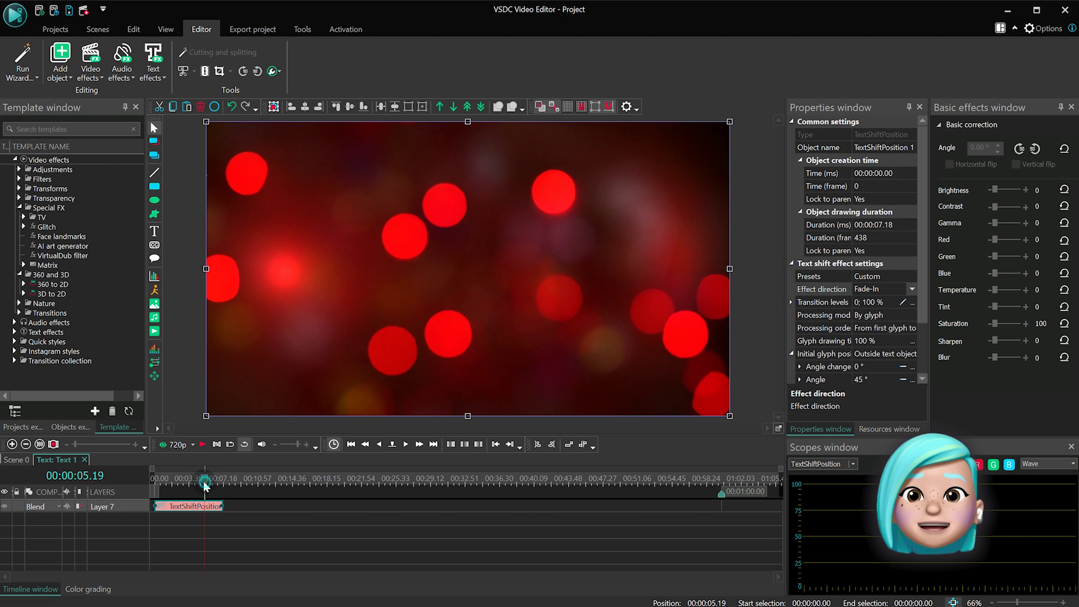
drag(205, 486, 184, 481)
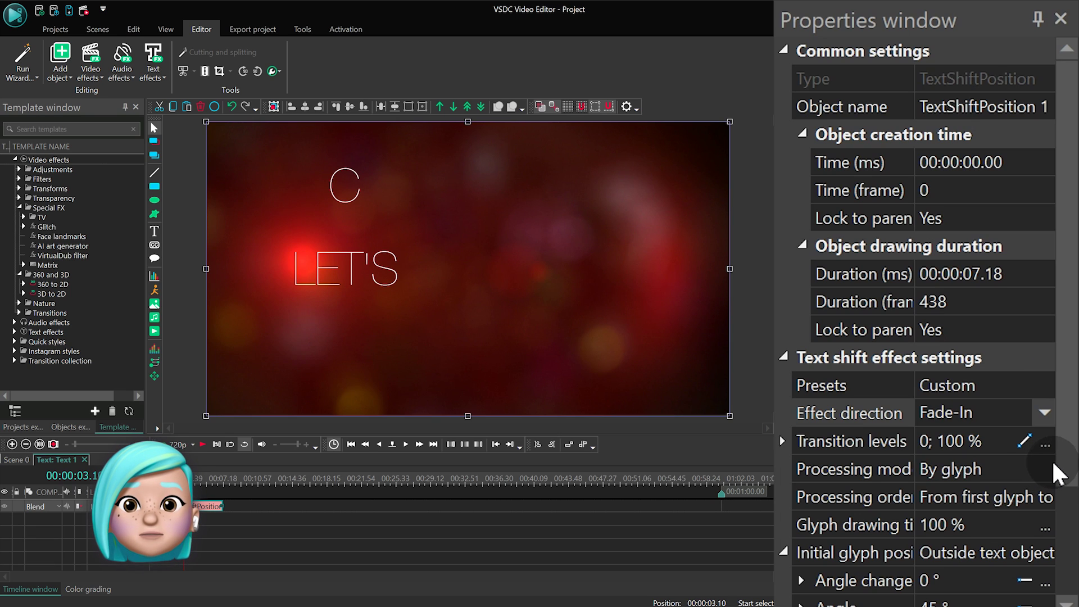
scroll(1064, 472, down, 3)
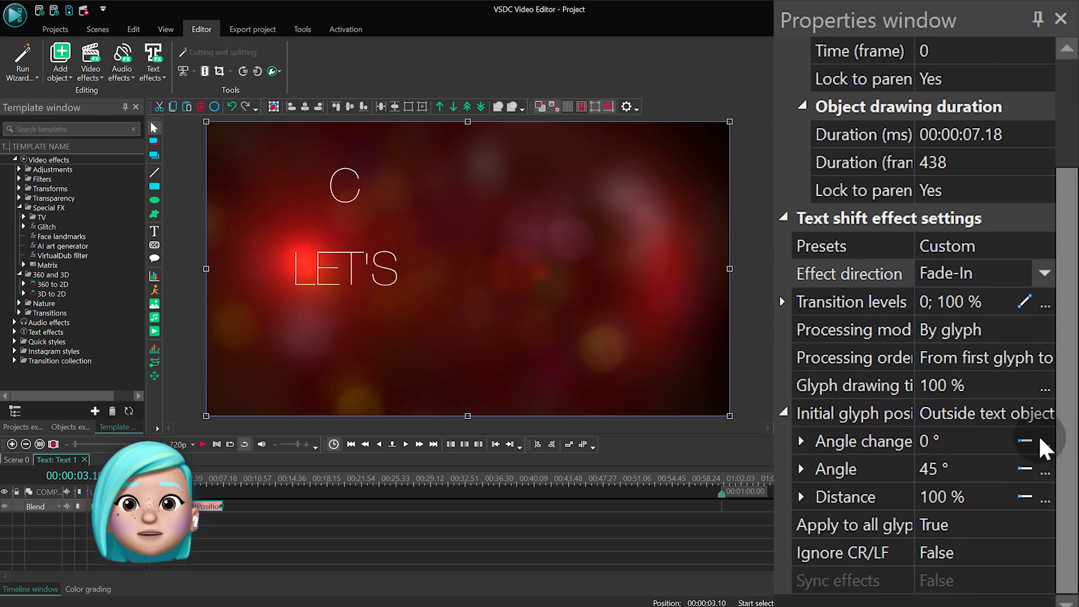
- Set the letters' Initial glyph position to Tracking point, bound to TrackingPoint 1
click(1037, 413)
click(1040, 413)
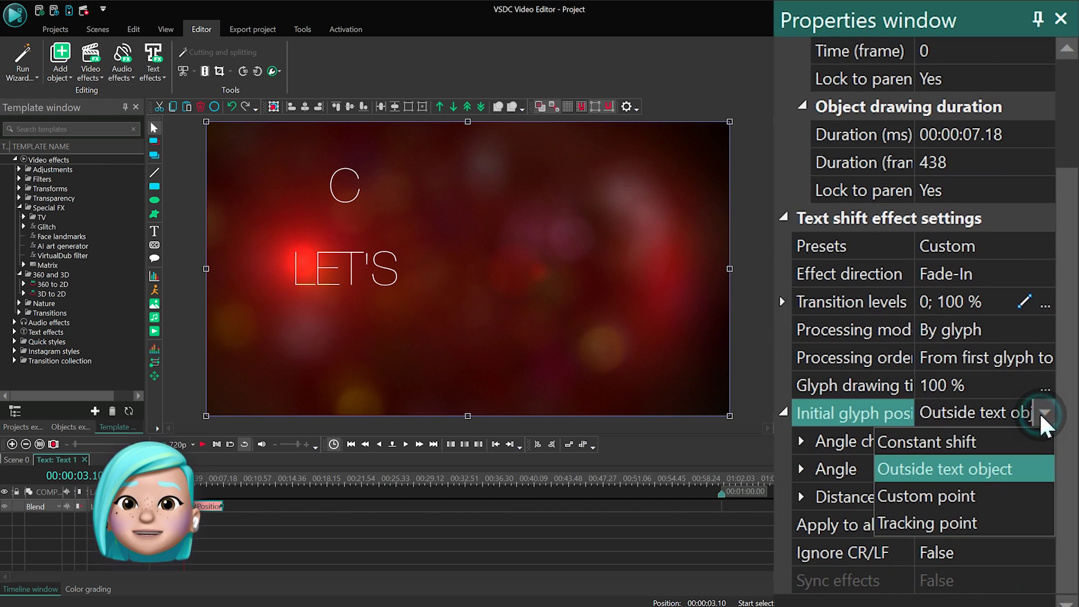
click(988, 519)
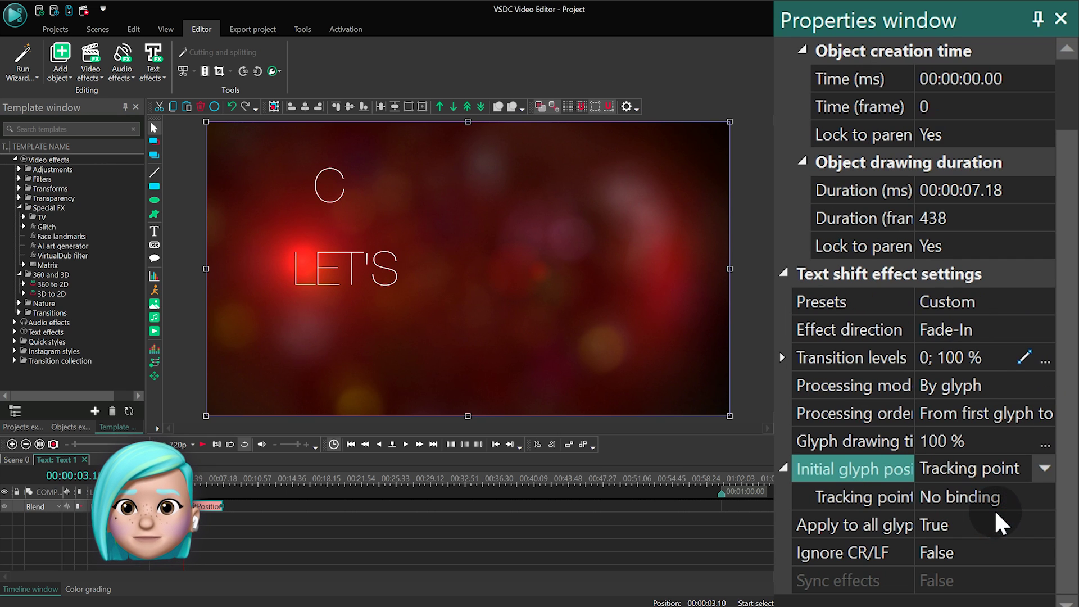
click(1016, 494)
click(1043, 496)
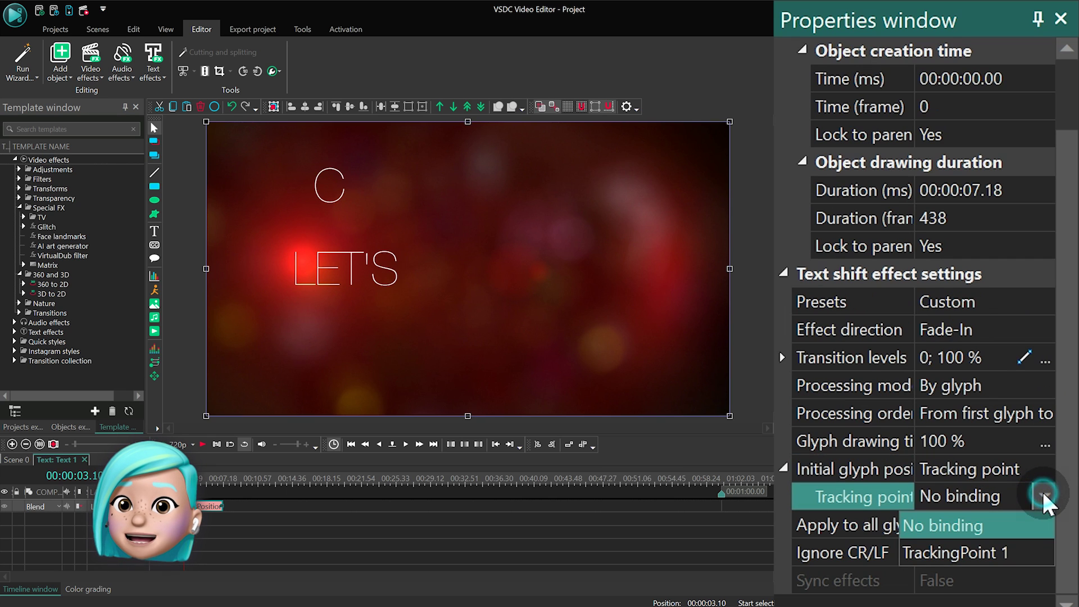
click(1016, 548)
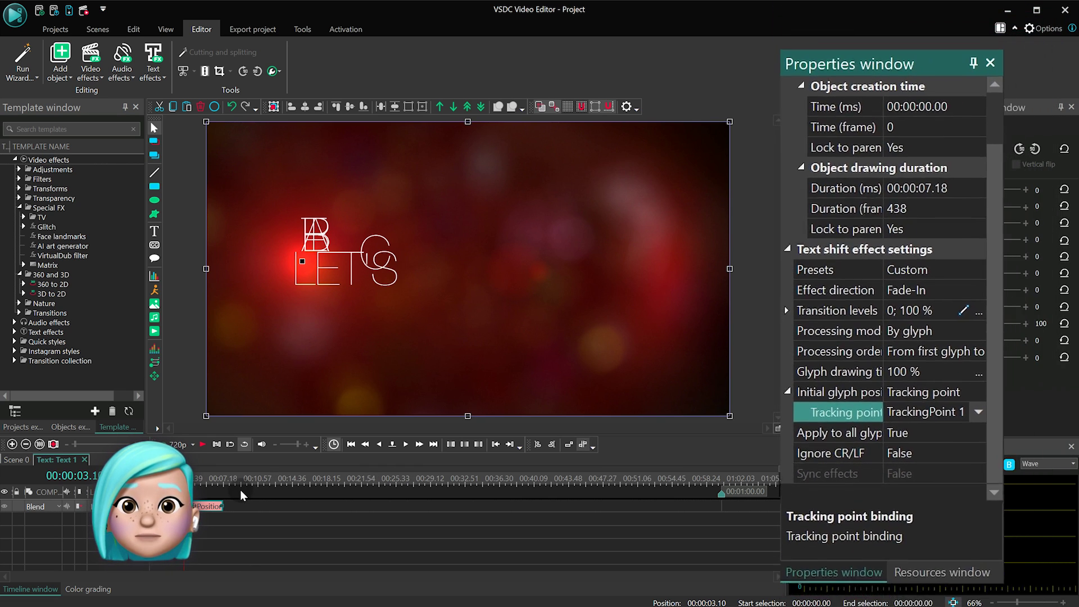
click(155, 479)
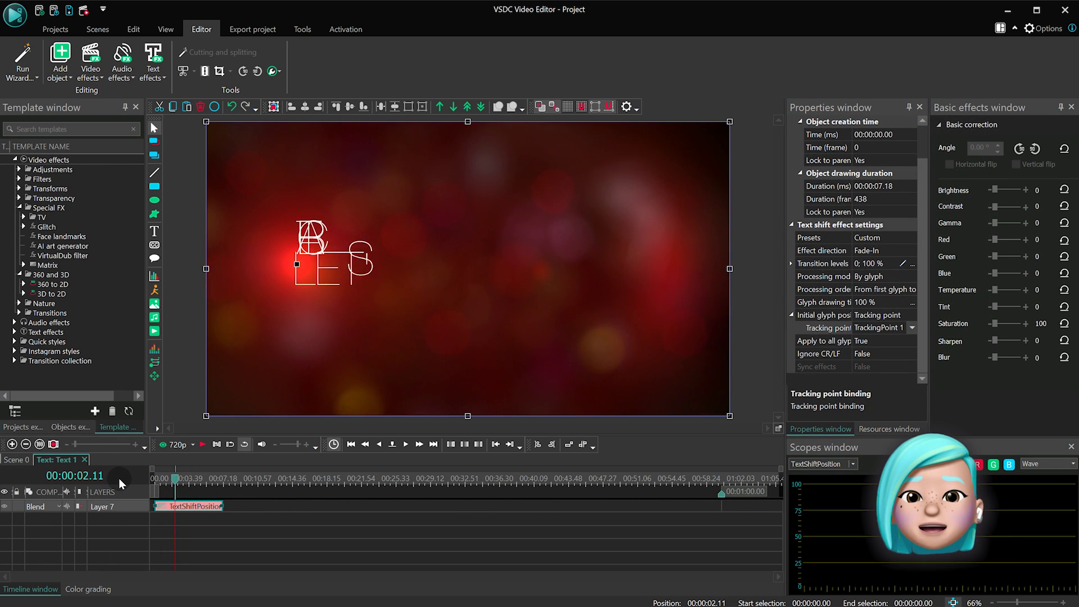
- Stretch the TextShiftPosition clip to about 00:00:37.41 and preview the letters flying in
drag(222, 506, 509, 506)
click(151, 479)
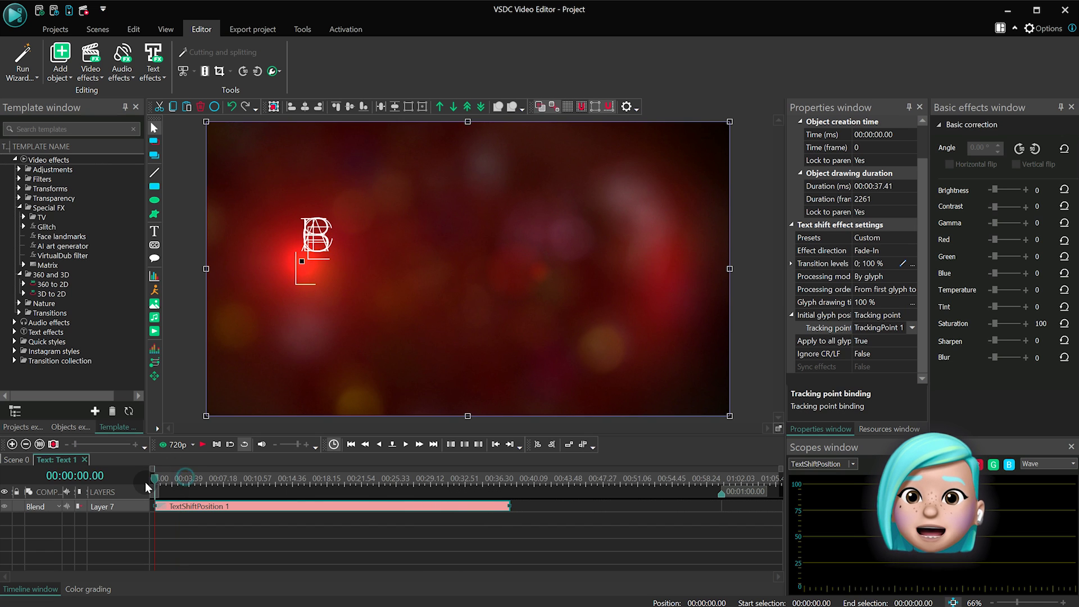
key(space)
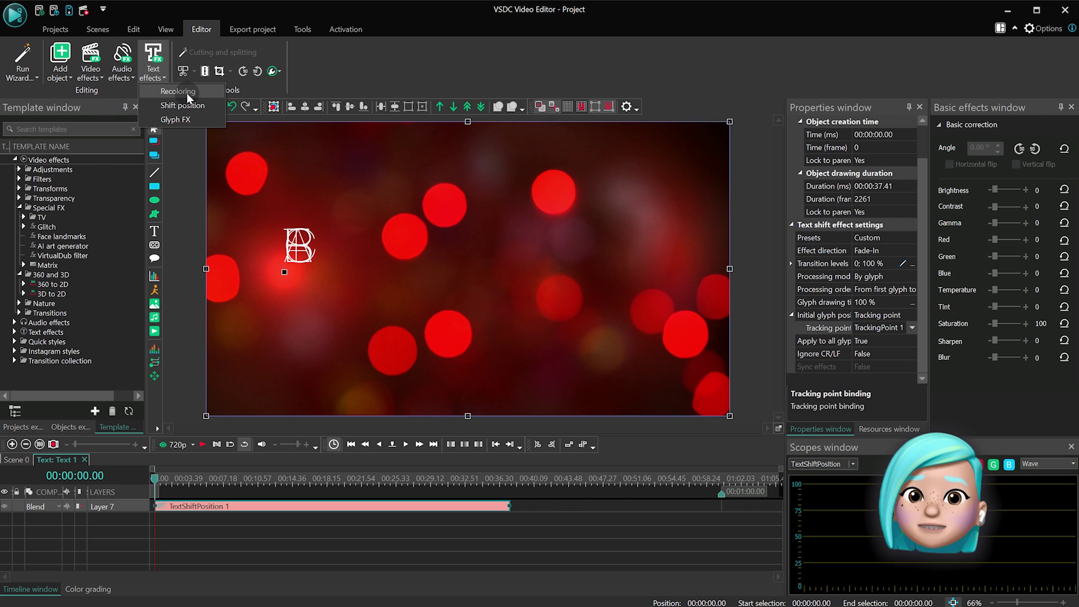
- Add a Recoloring fade-in effect to the title and preview the animation
click(187, 92)
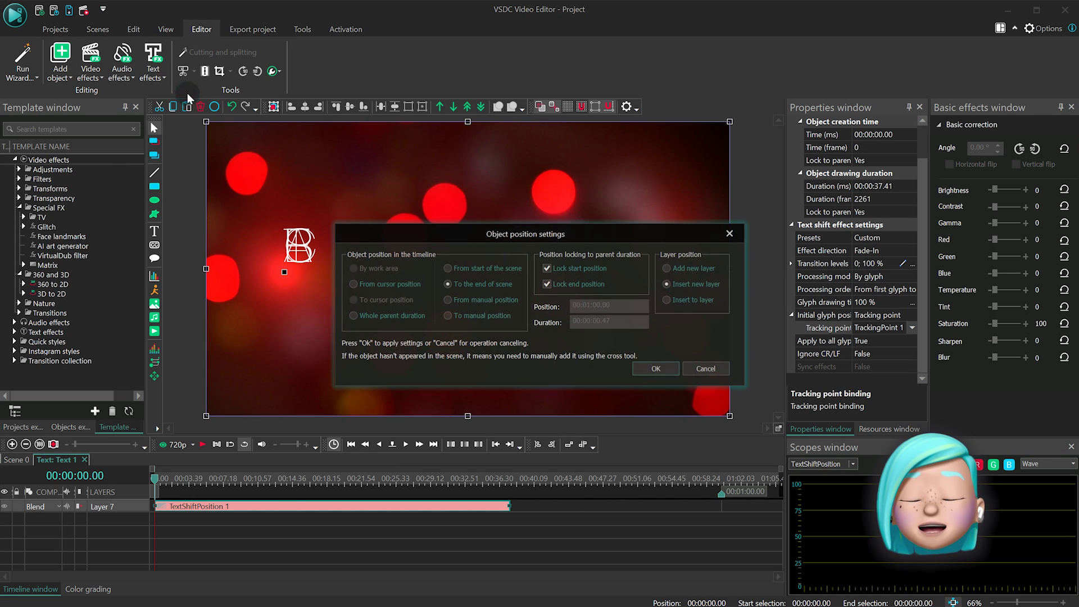
click(651, 369)
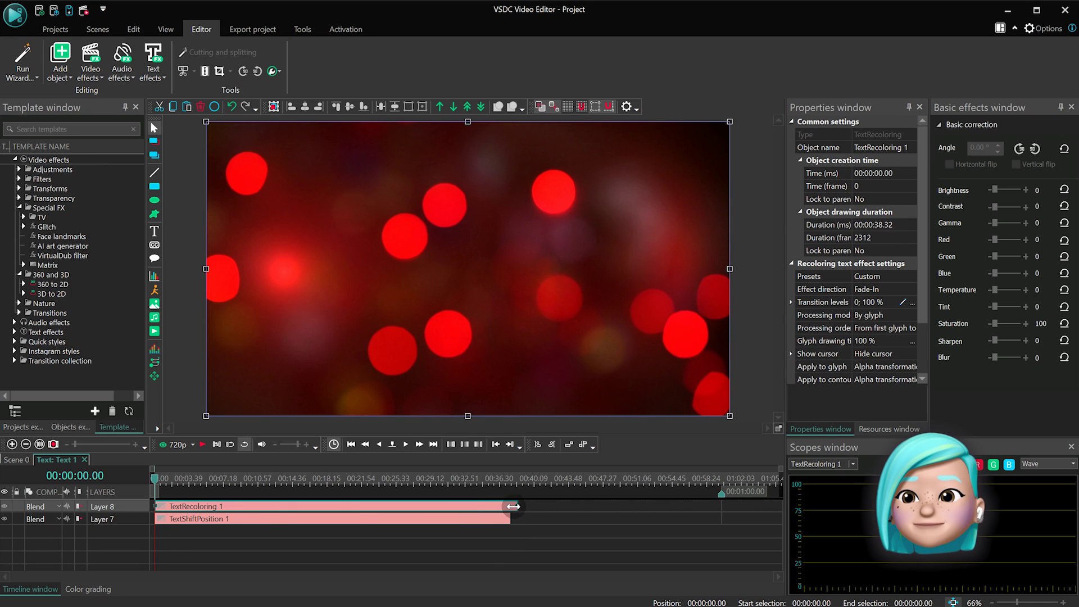
key(space)
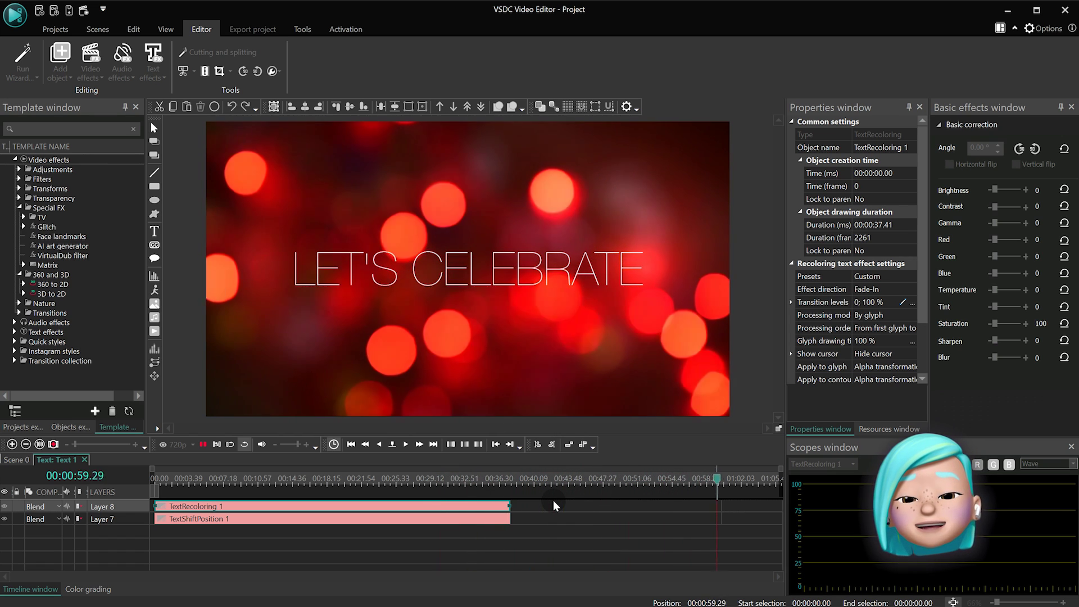
- Stop the preview and return to the Scene 0 timeline with the footage, tracking point and text
key(space)
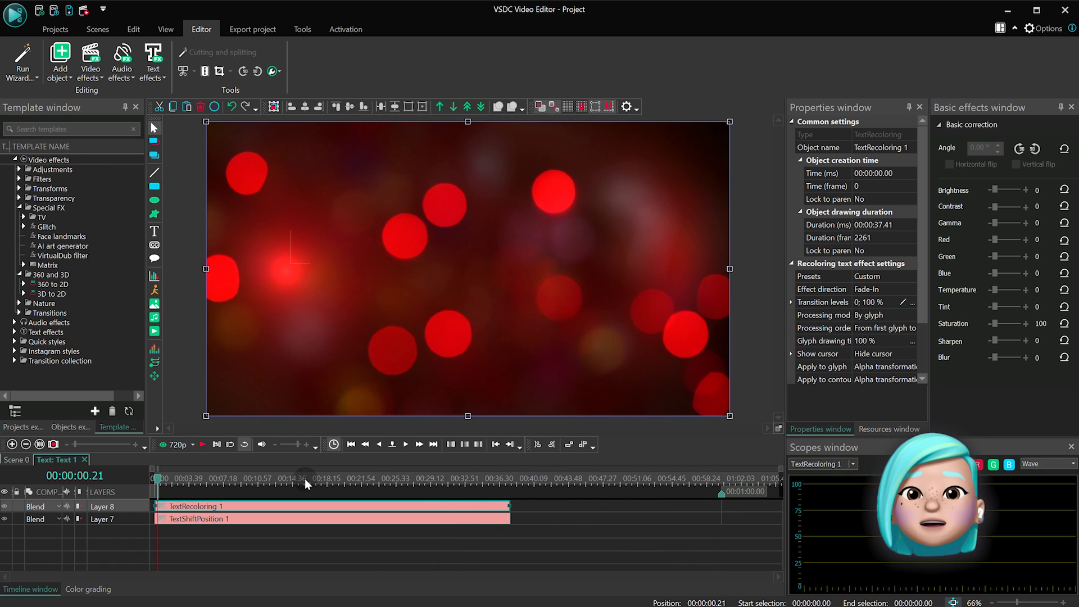
click(15, 460)
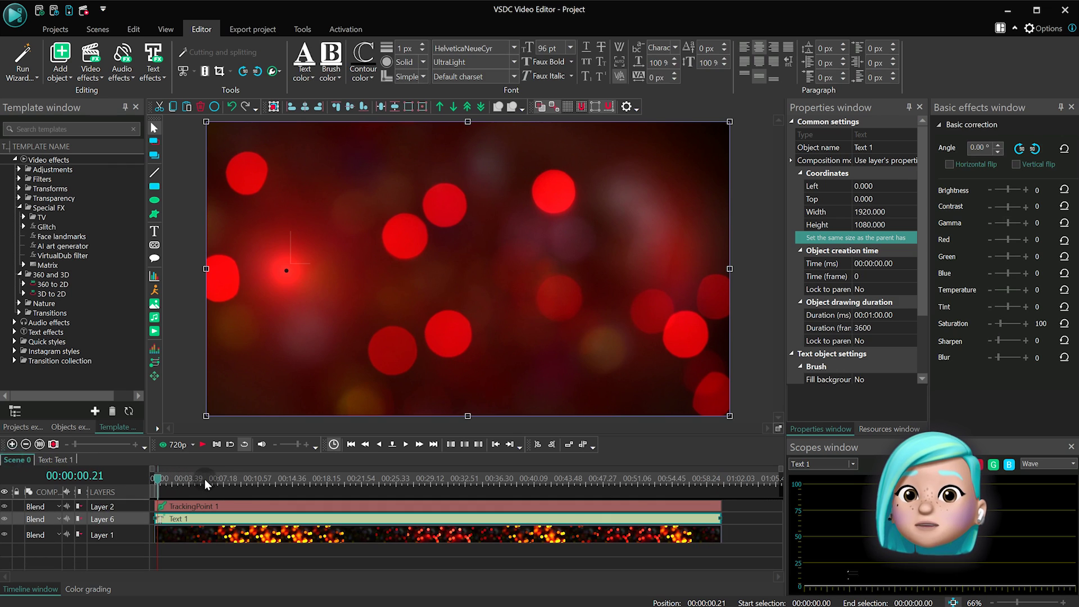